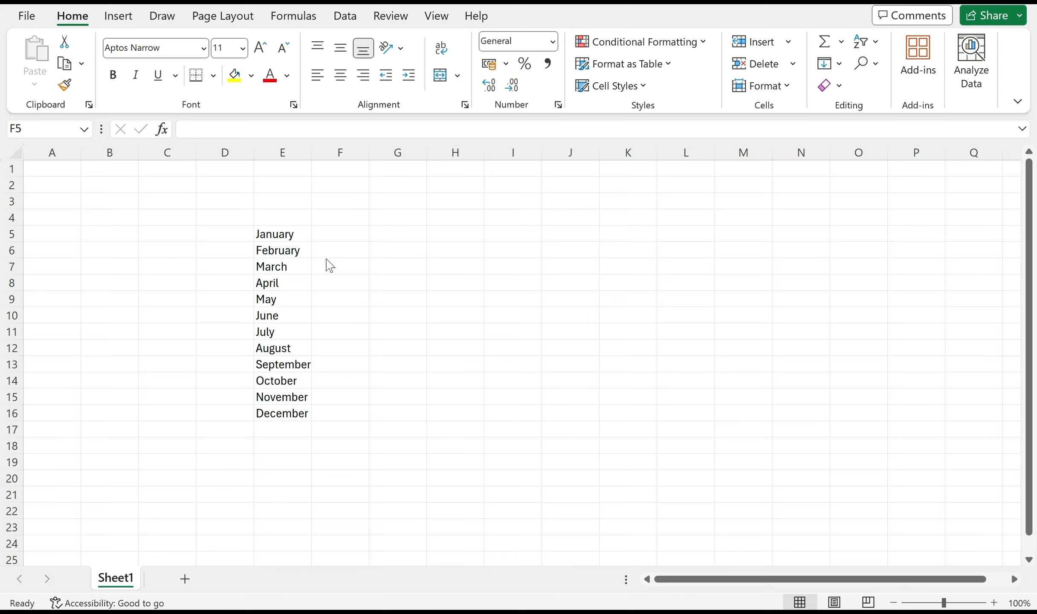
Enter January in cell F5 and February in cell F6
{"action": "left_click", "coordinate": [347, 234]}
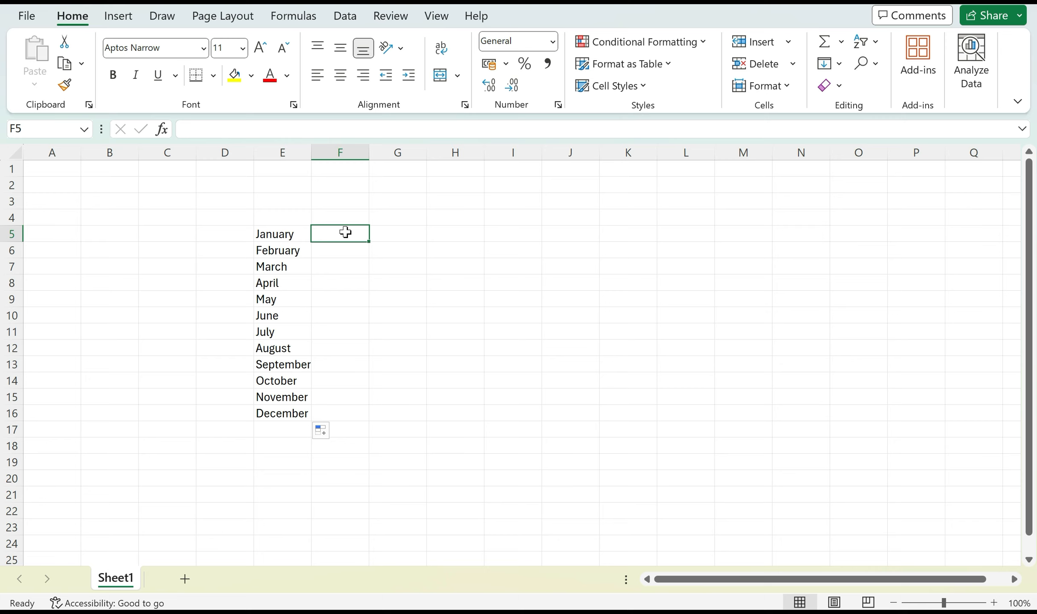
{"action": "type", "text": "Ja"}
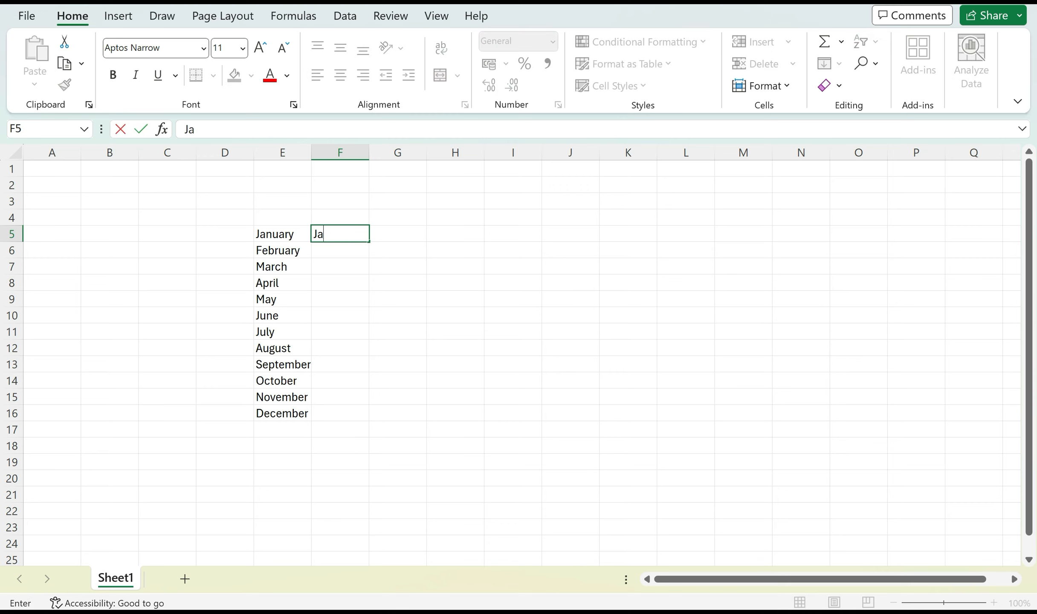
{"action": "type", "text": "nuary"}
{"action": "key", "text": "Return"}
{"action": "type", "text": "February"}
Autofill the month names from F5:F6 down column F to December in F16
{"action": "left_click", "coordinate": [355, 232]}
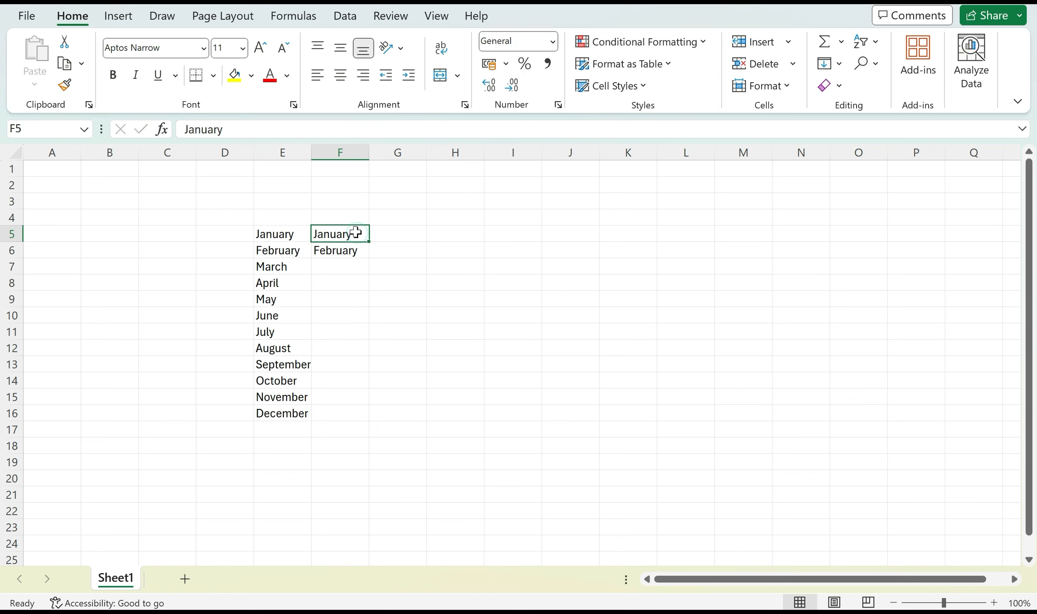
{"action": "left_click_drag", "start_coordinate": [364, 240], "coordinate": [365, 254]}
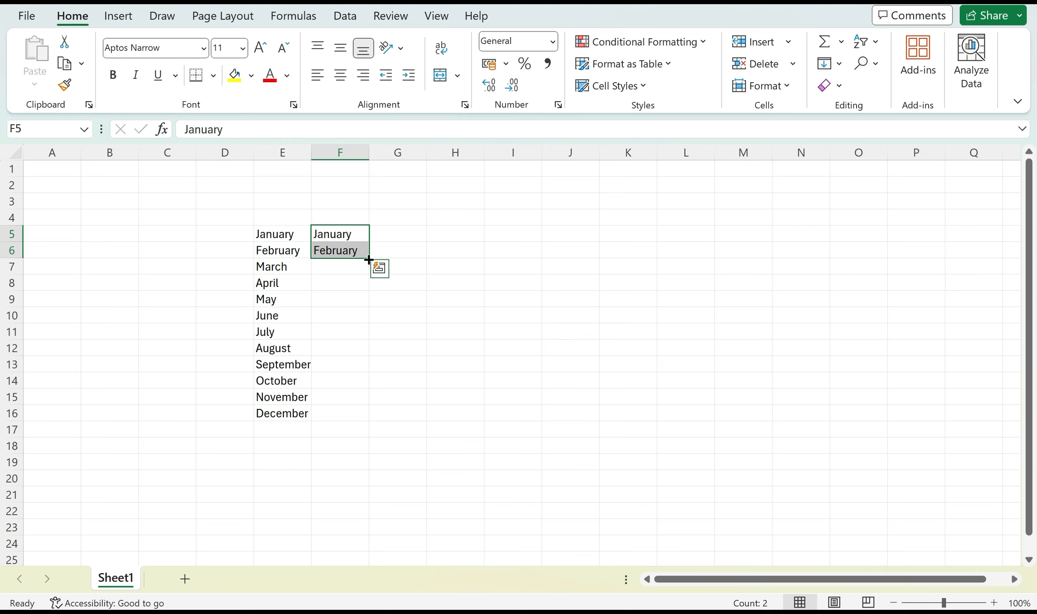
{"action": "left_click_drag", "start_coordinate": [368, 260], "coordinate": [350, 420]}
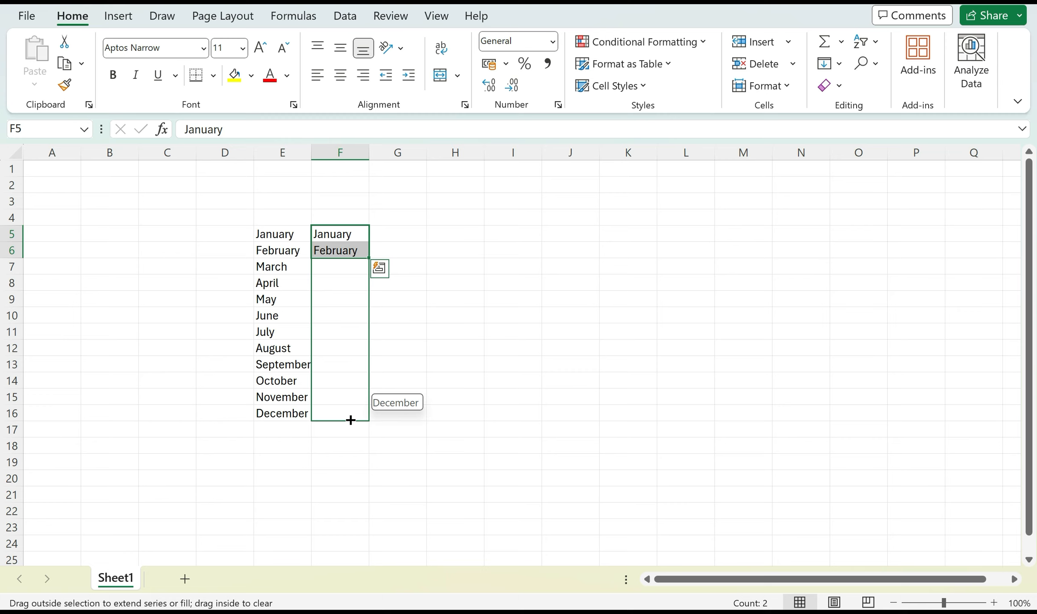
{"action": "left_click_drag", "start_coordinate": [350, 421], "coordinate": [345, 412]}
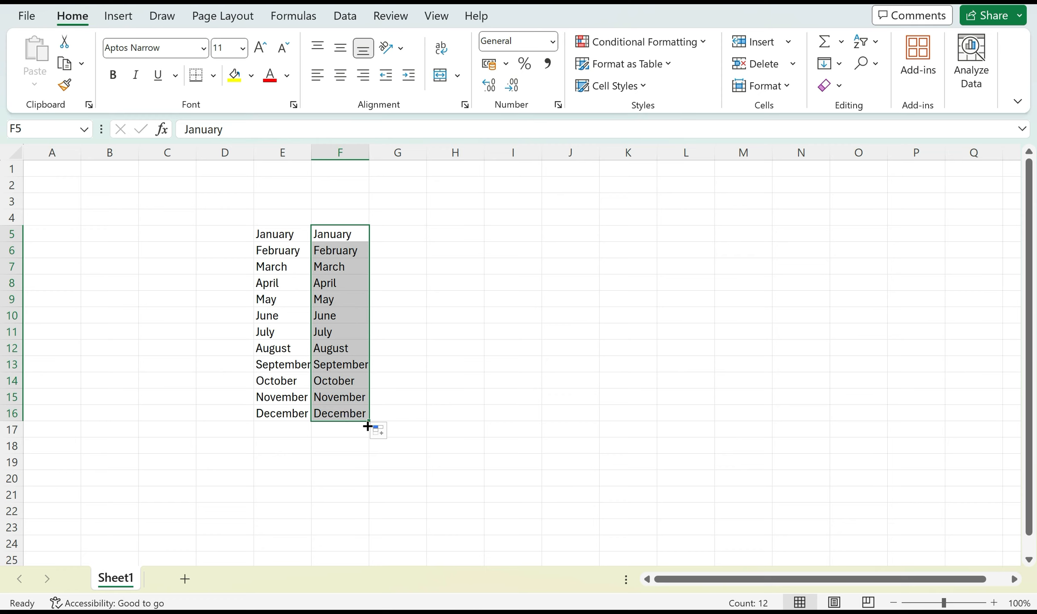
Extend the month series in column F down to September in row 25 and review the repeated months
{"action": "left_click_drag", "start_coordinate": [369, 422], "coordinate": [364, 563]}
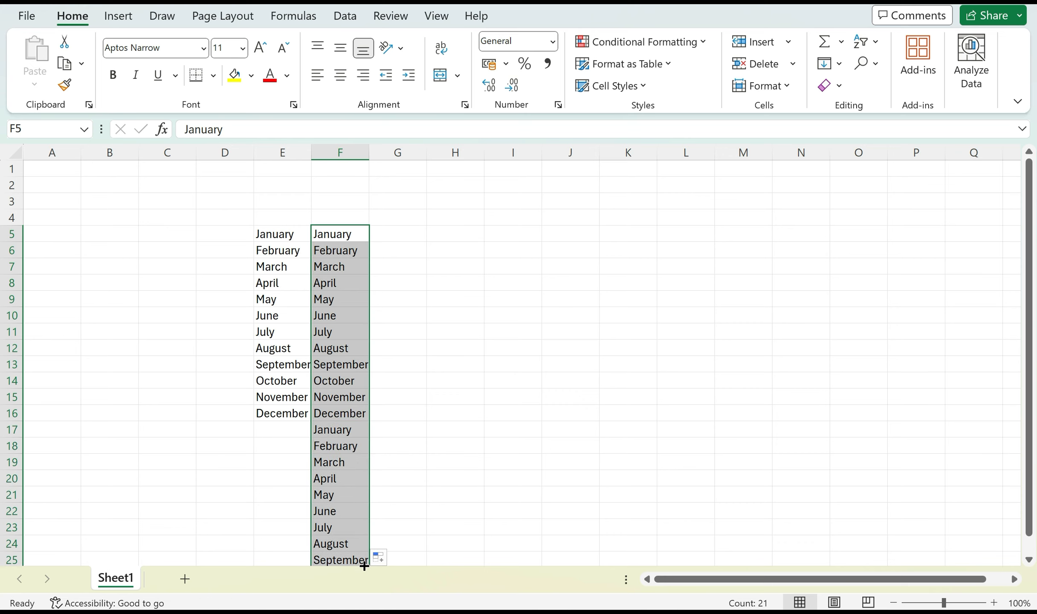
{"action": "scroll", "coordinate": [359, 466], "scroll_direction": "down", "scroll_amount": 1}
{"action": "scroll", "coordinate": [359, 466], "scroll_direction": "down", "scroll_amount": 1}
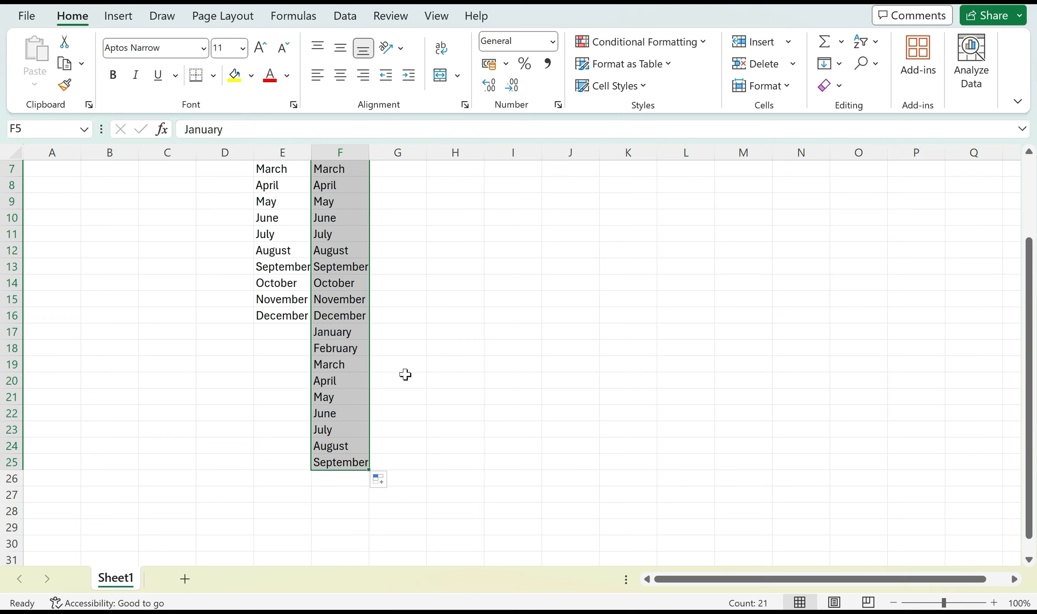
{"action": "scroll", "coordinate": [401, 341], "scroll_direction": "up", "scroll_amount": 2}
Enter the abbreviated months Jan in G5 and Feb in G6
{"action": "left_click", "coordinate": [394, 231]}
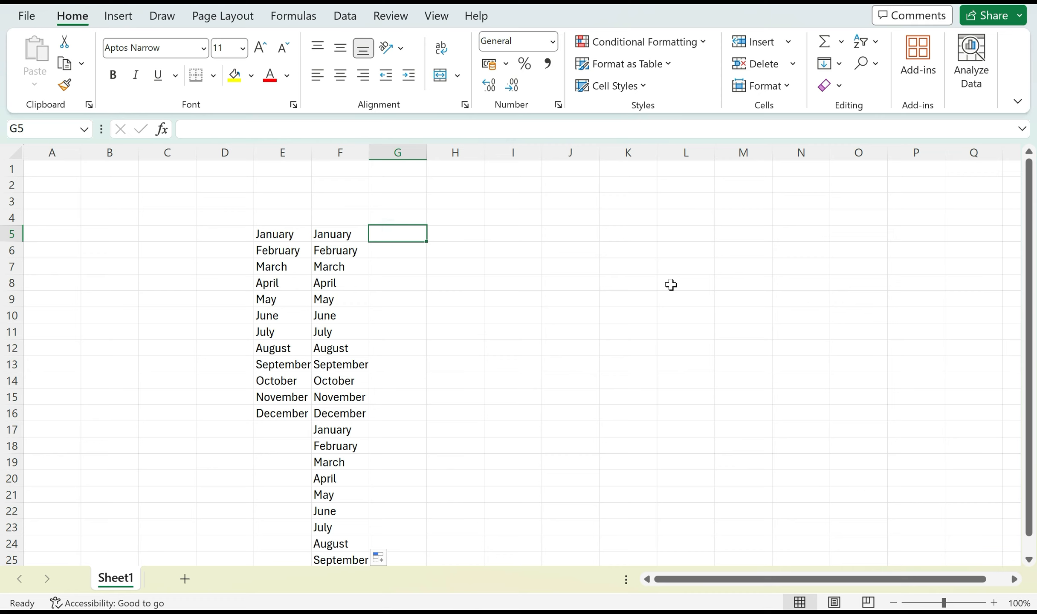
{"action": "type", "text": "Jan"}
{"action": "key", "text": "Return"}
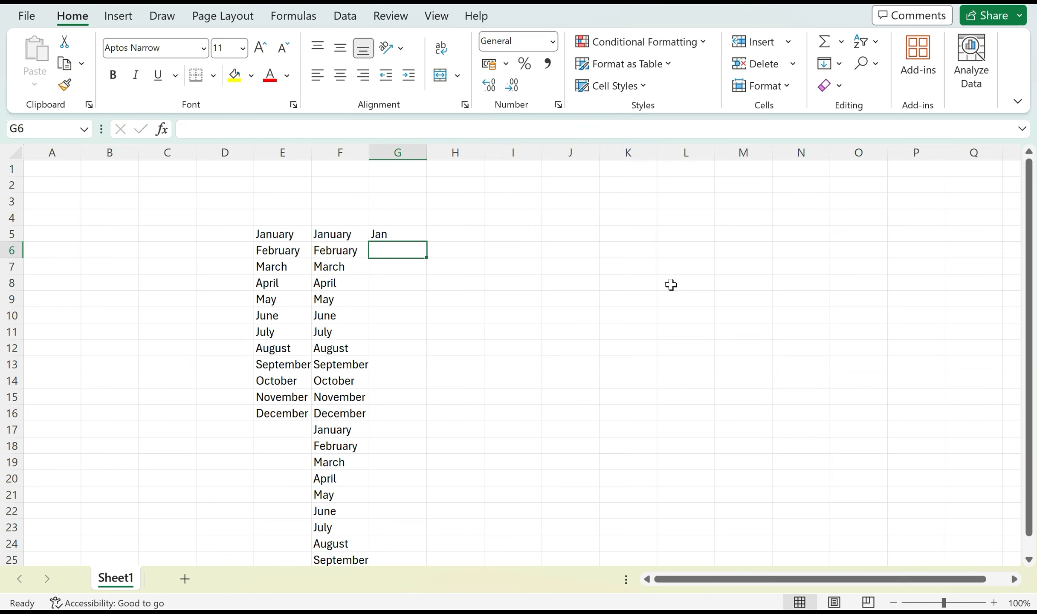
{"action": "type", "text": "Feb"}
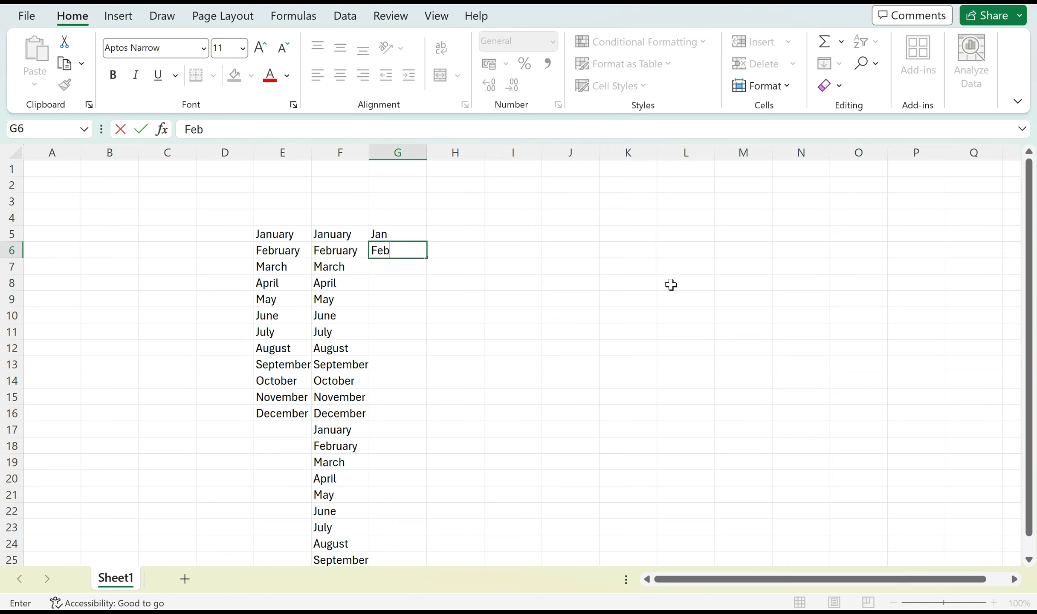
{"action": "key", "text": "Return"}
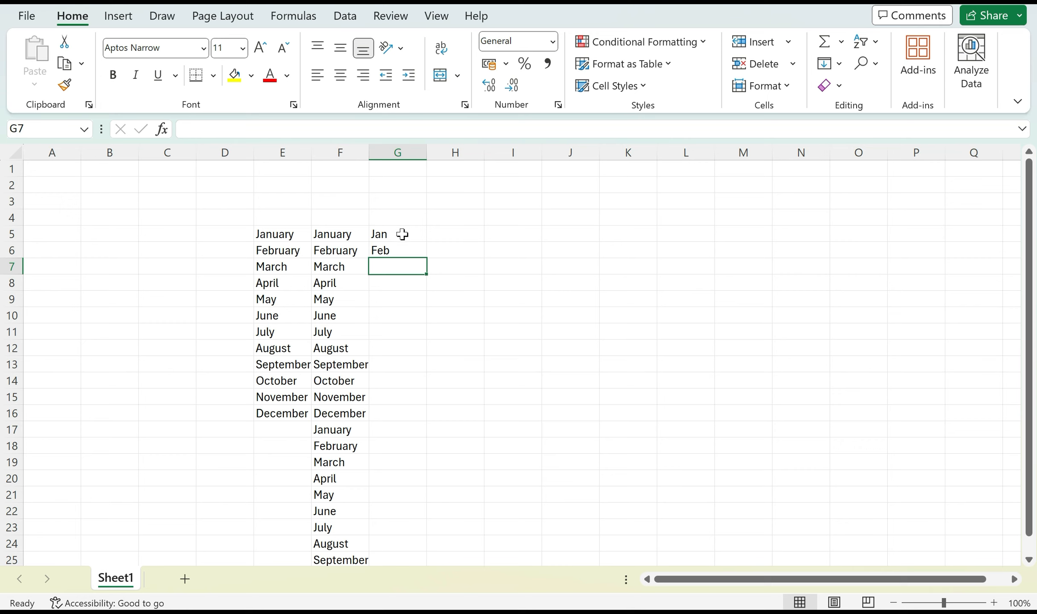
Autofill the abbreviated months from G5:G6 down column G to Dec in G16
{"action": "left_click_drag", "start_coordinate": [402, 234], "coordinate": [409, 257]}
{"action": "left_click", "coordinate": [409, 231]}
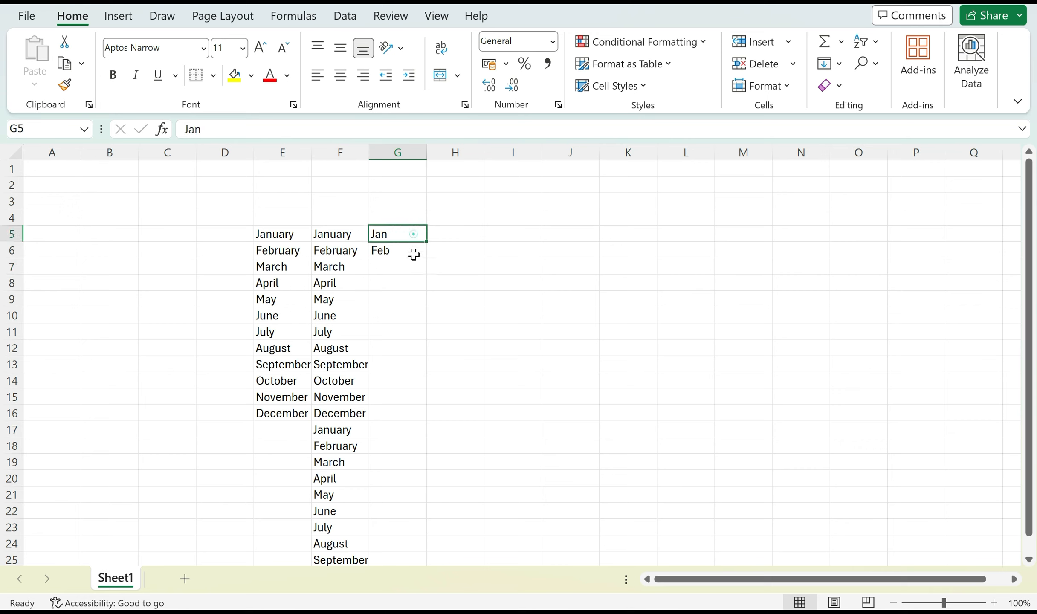
{"action": "left_click", "coordinate": [414, 254], "text": "shift"}
{"action": "left_click_drag", "start_coordinate": [426, 257], "coordinate": [422, 420]}
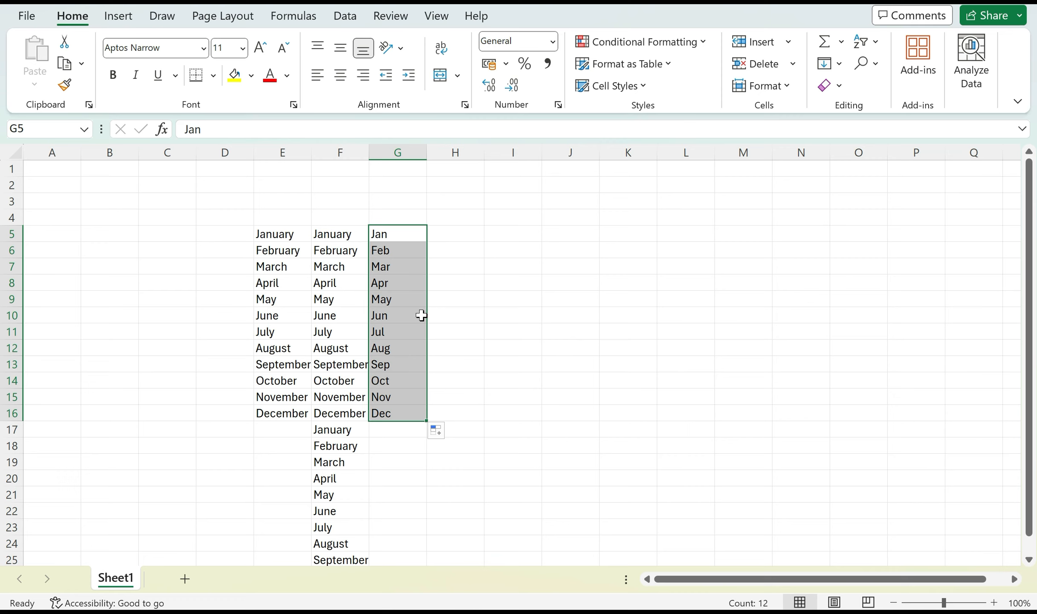
Enter 1 in cell H5 and 2 in cell H6 as the start of a number series
{"action": "left_click", "coordinate": [468, 237]}
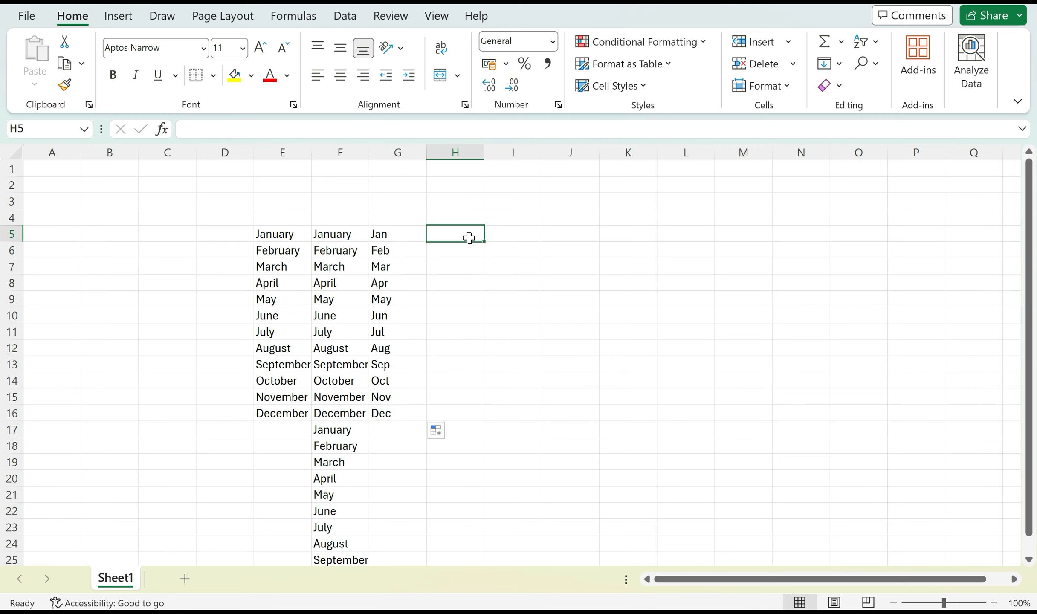
{"action": "type", "text": "1"}
{"action": "key", "text": "Return"}
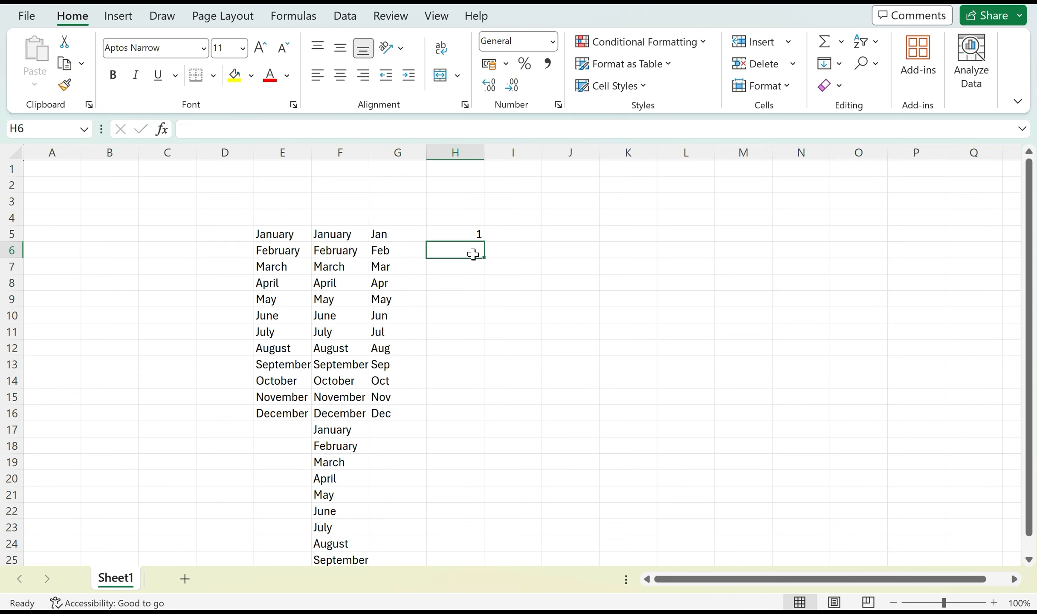
{"action": "type", "text": "2"}
{"action": "left_click", "coordinate": [474, 309]}
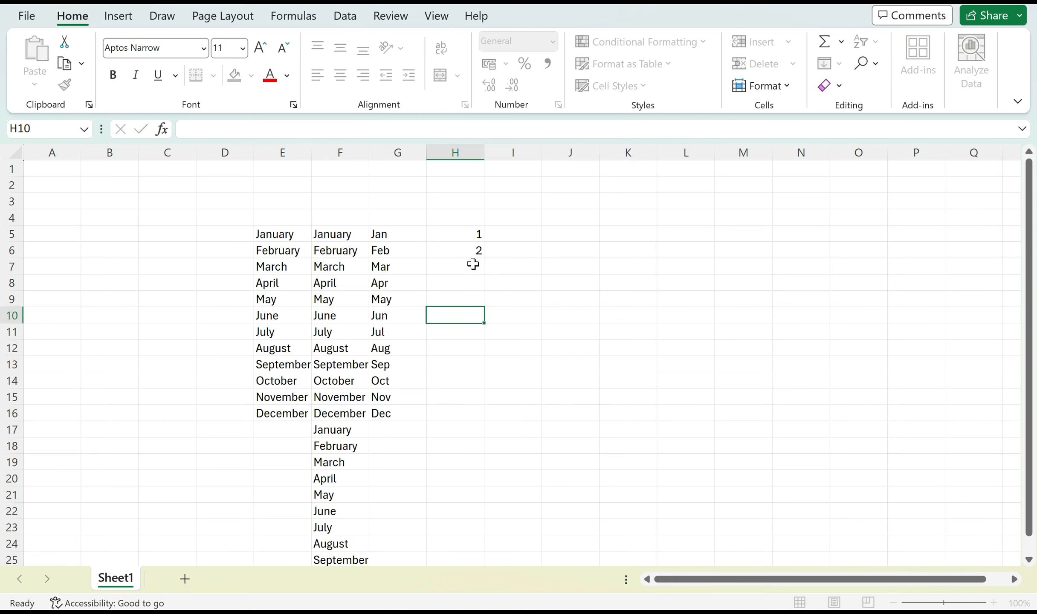
Autofill the number series from H5:H6 down column H to 524 in row 528 and return to the sheet's first rows
{"action": "left_click_drag", "start_coordinate": [474, 235], "coordinate": [471, 555]}
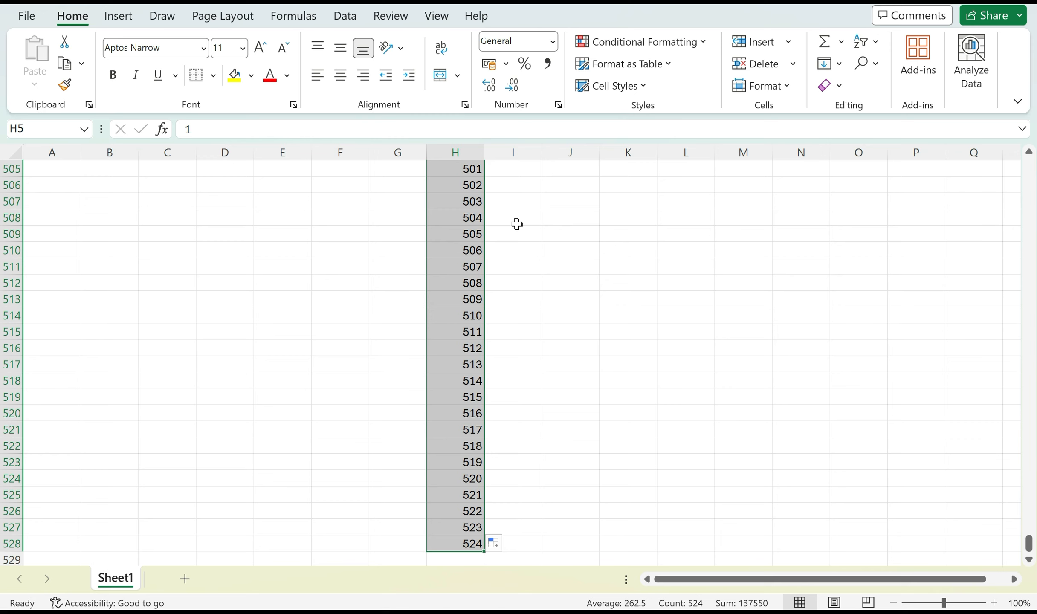
{"action": "scroll", "coordinate": [459, 305], "scroll_direction": "up", "scroll_amount": 14}
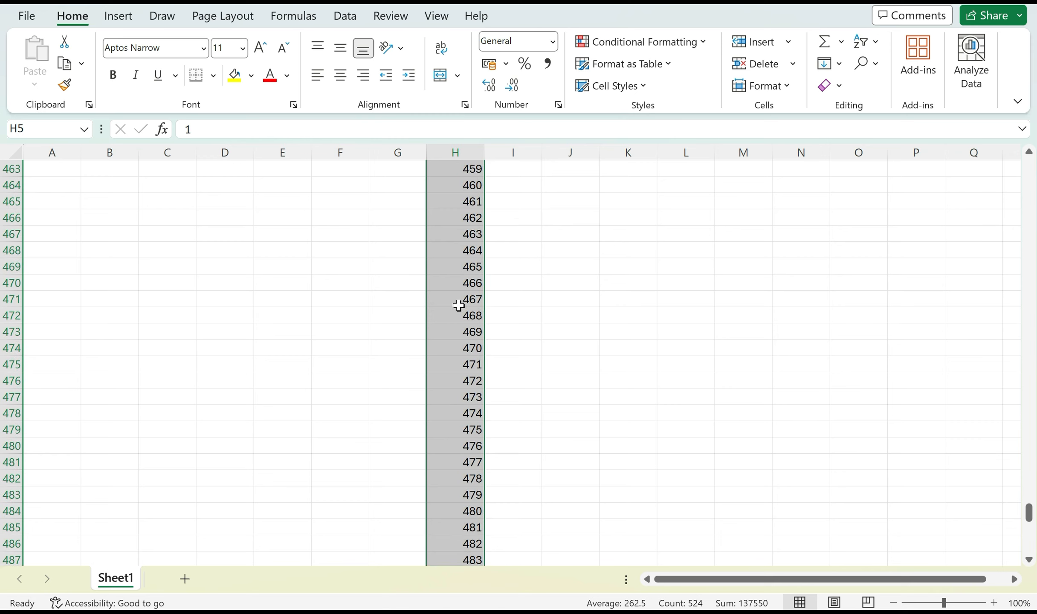
{"action": "scroll", "coordinate": [458, 305], "scroll_direction": "up", "scroll_amount": 20}
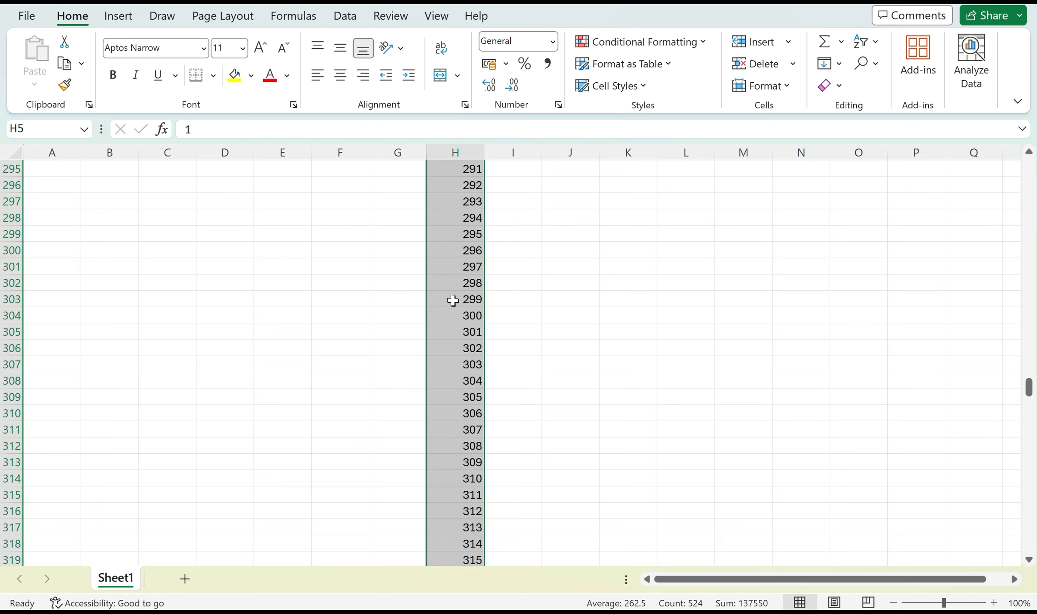
{"action": "scroll", "coordinate": [453, 300], "scroll_direction": "up", "scroll_amount": 20}
{"action": "scroll", "coordinate": [455, 295], "scroll_direction": "up", "scroll_amount": 7}
Enter 10 in cell I5 and 20 in cell I6 as the start of a series in tens
{"action": "left_click", "coordinate": [518, 230]}
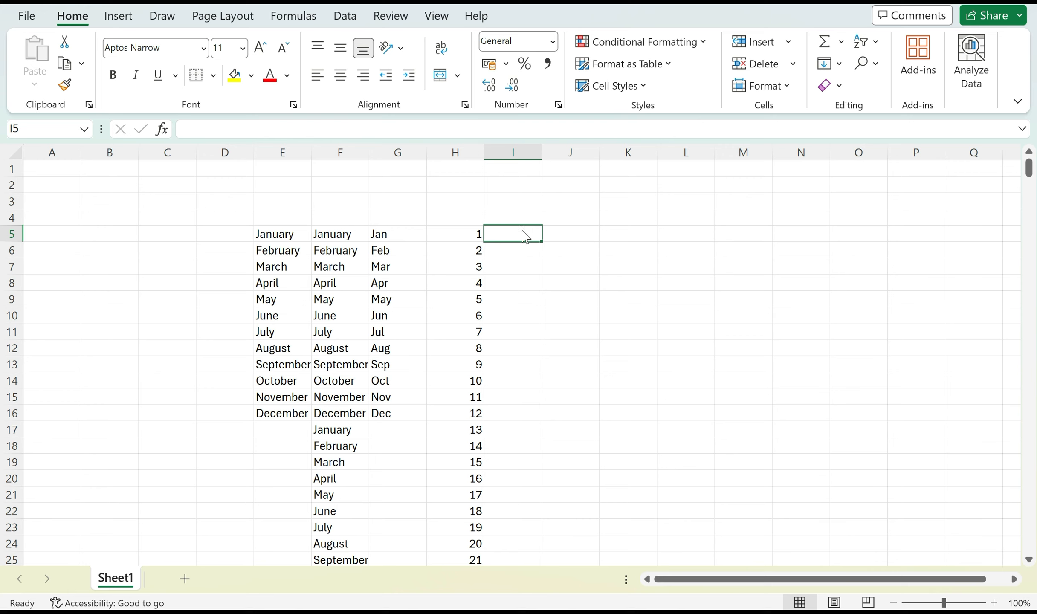
{"action": "type", "text": "10"}
{"action": "key", "text": "Return"}
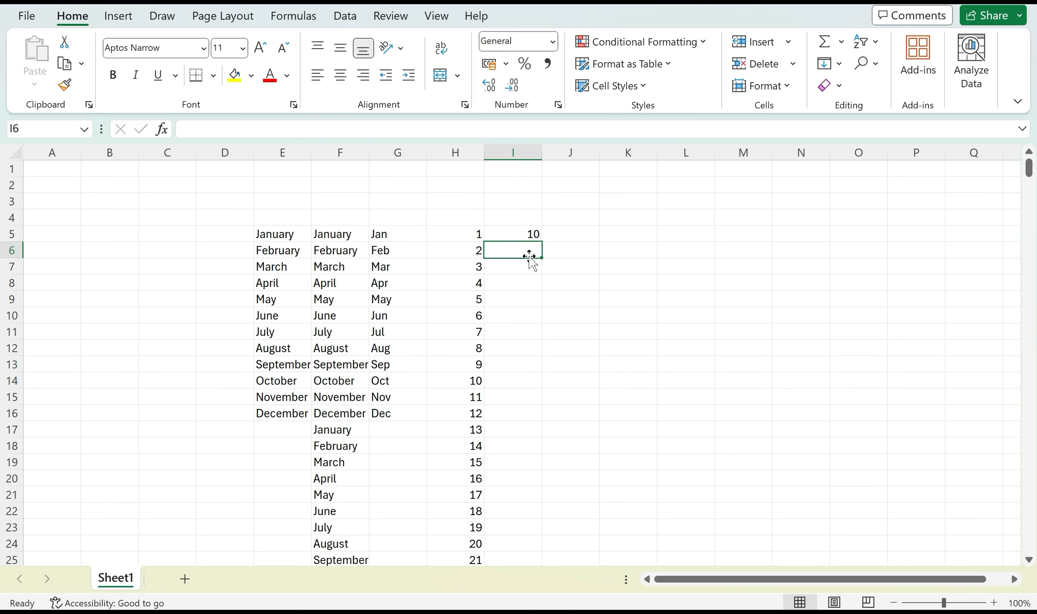
{"action": "type", "text": "20"}
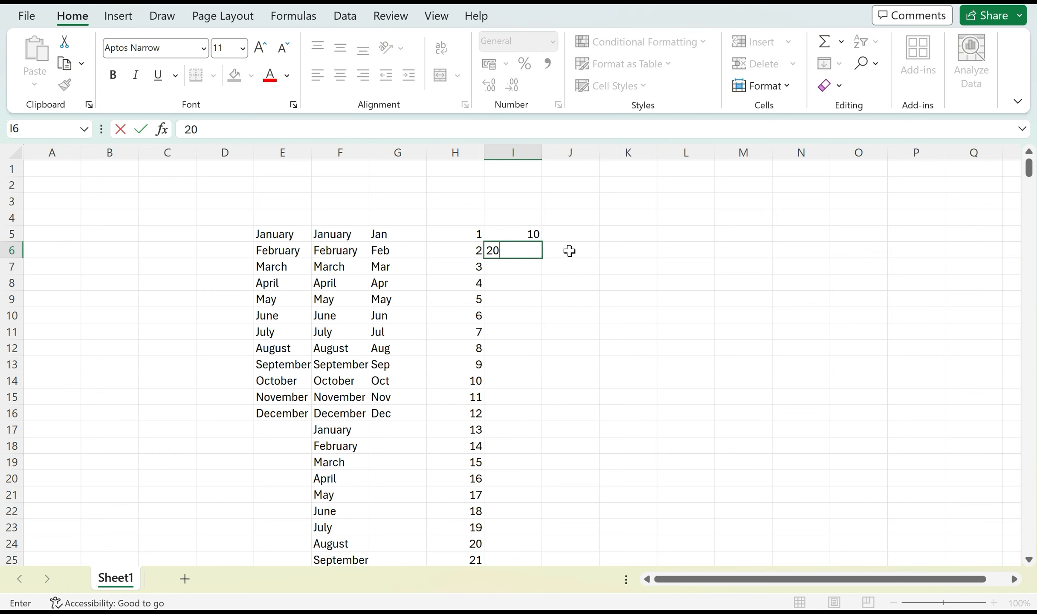
{"action": "key", "text": "Return"}
Autofill the series in tens from I5:I6 down column I to 170 in I21
{"action": "left_click", "coordinate": [533, 235]}
{"action": "left_click", "coordinate": [531, 250], "text": "shift"}
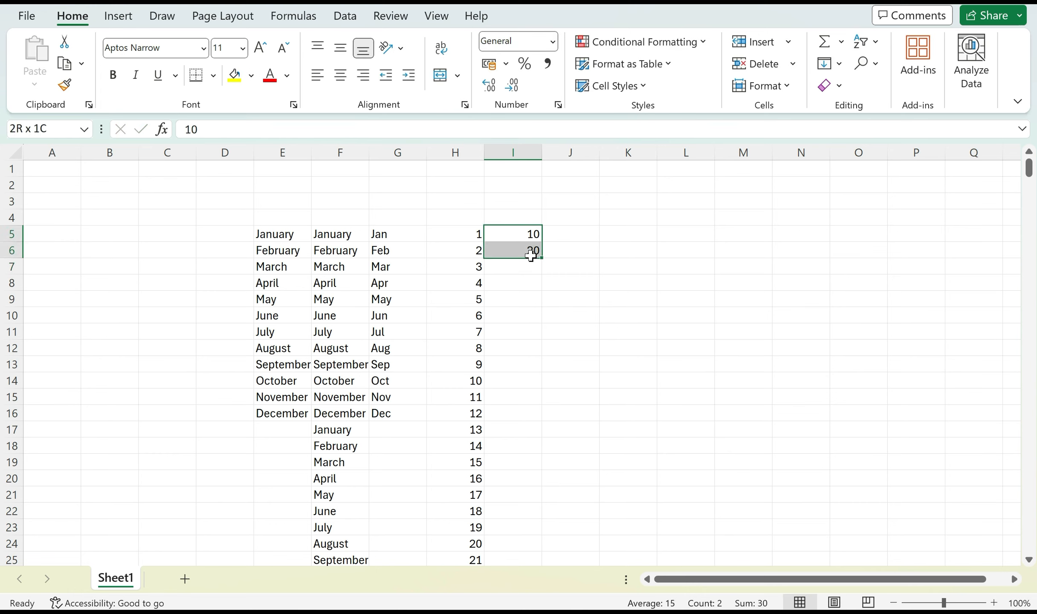
{"action": "left_click_drag", "start_coordinate": [542, 259], "coordinate": [530, 495]}
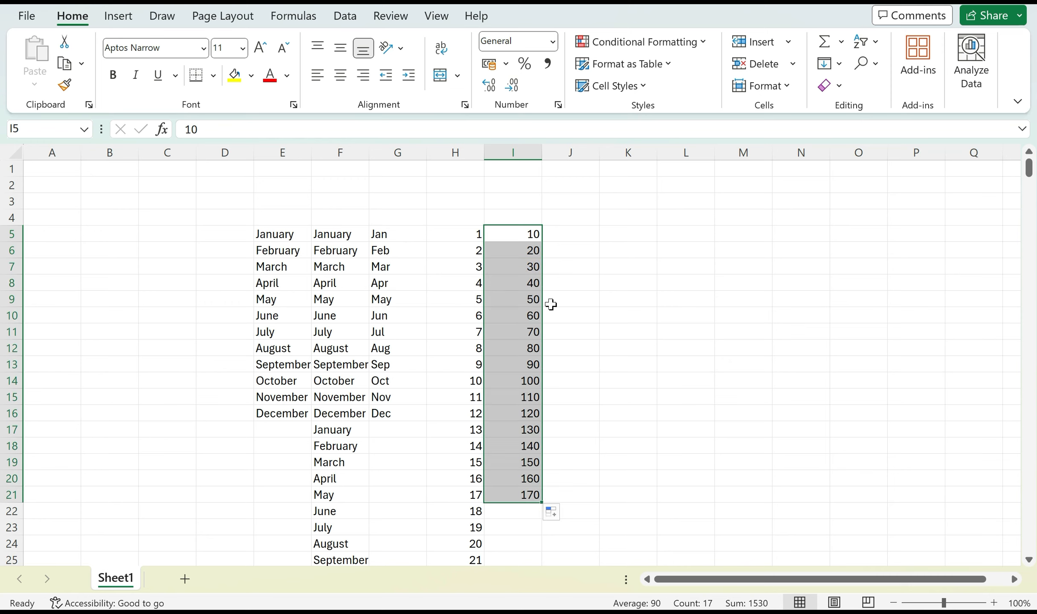